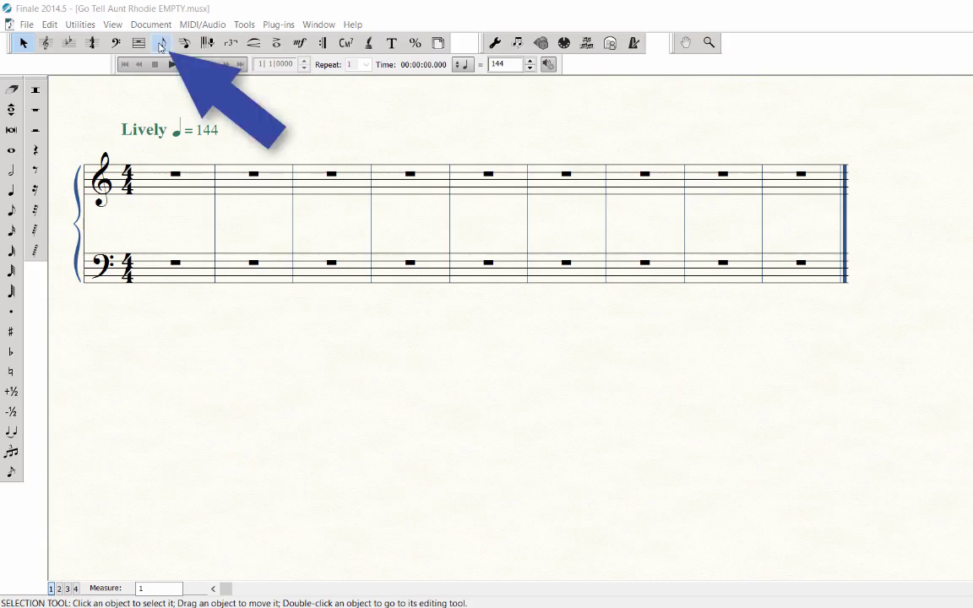
Switch to Simple Entry and place two beamed eighth notes in treble measure 1.
click(165, 46)
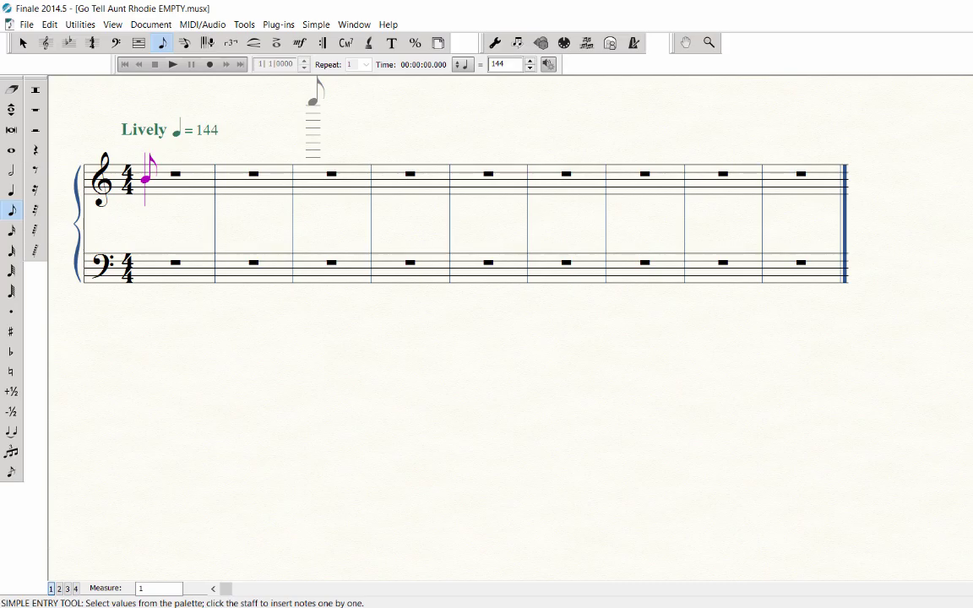
click(159, 179)
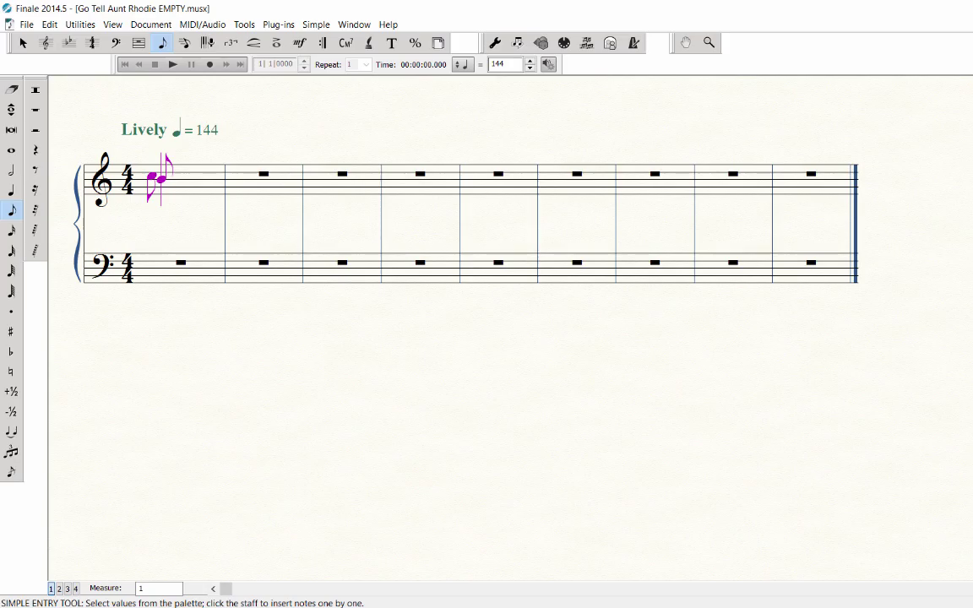
click(172, 179)
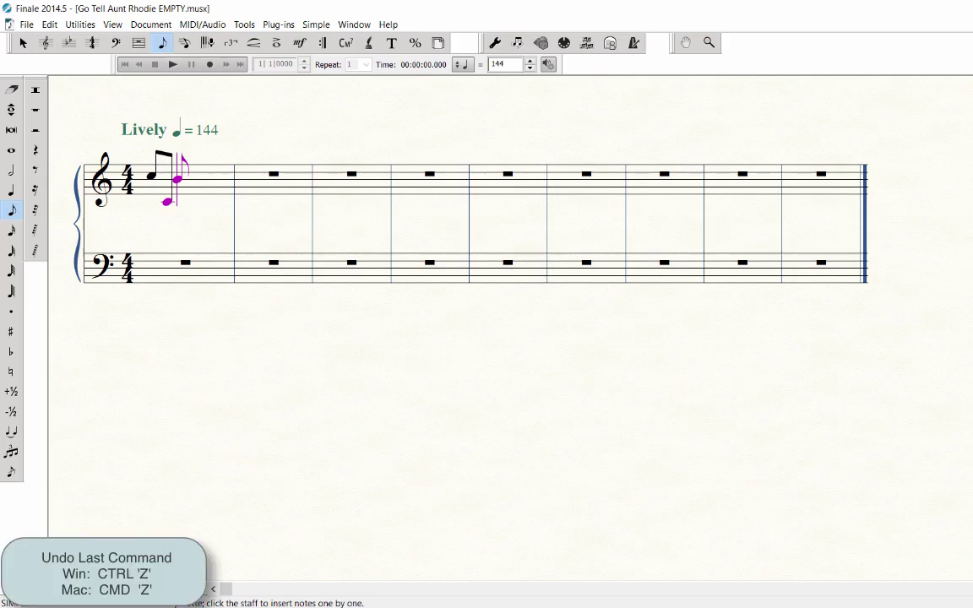
Undo the trial eighth-note entry in the first treble measure.
key(ctrl+z)
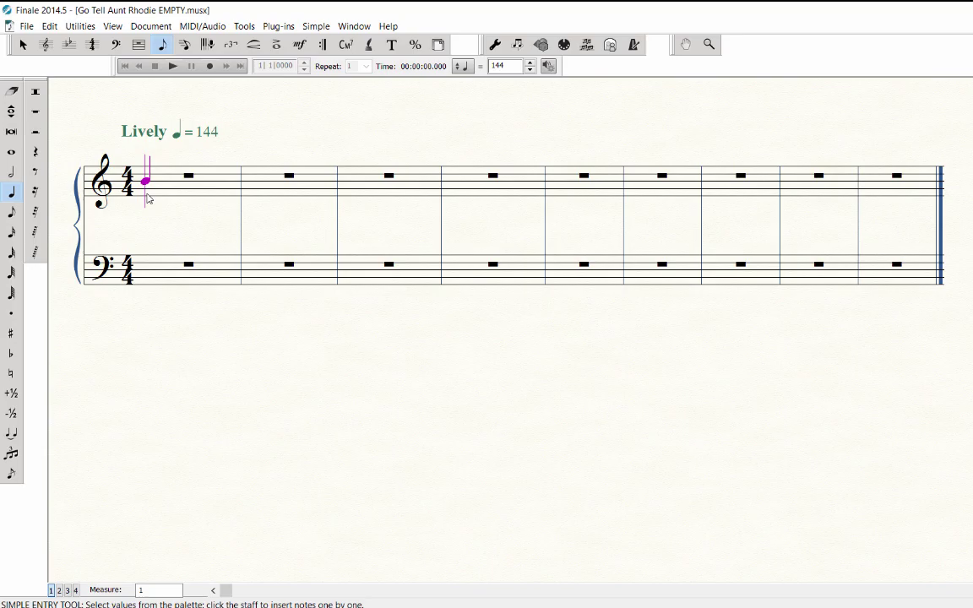
Enter half note E, quarters E and D, then a half note E in measure 2.
key(6)
key(e)
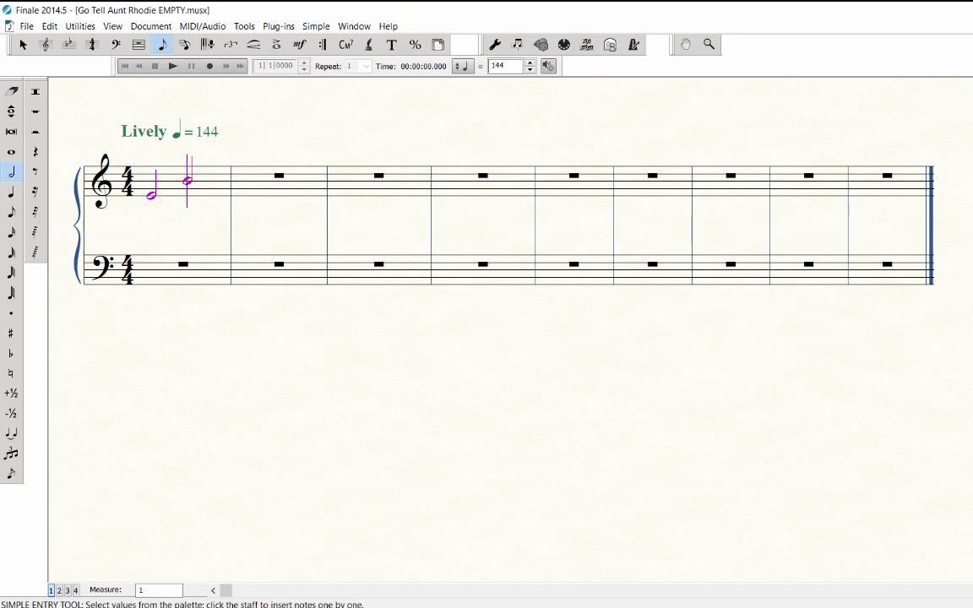
key(5)
key(e)
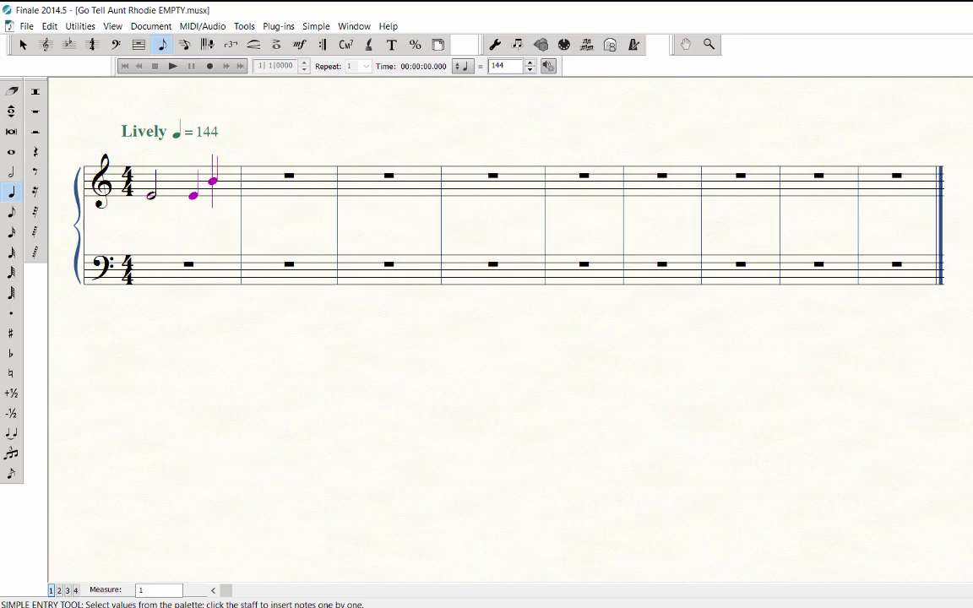
key(d)
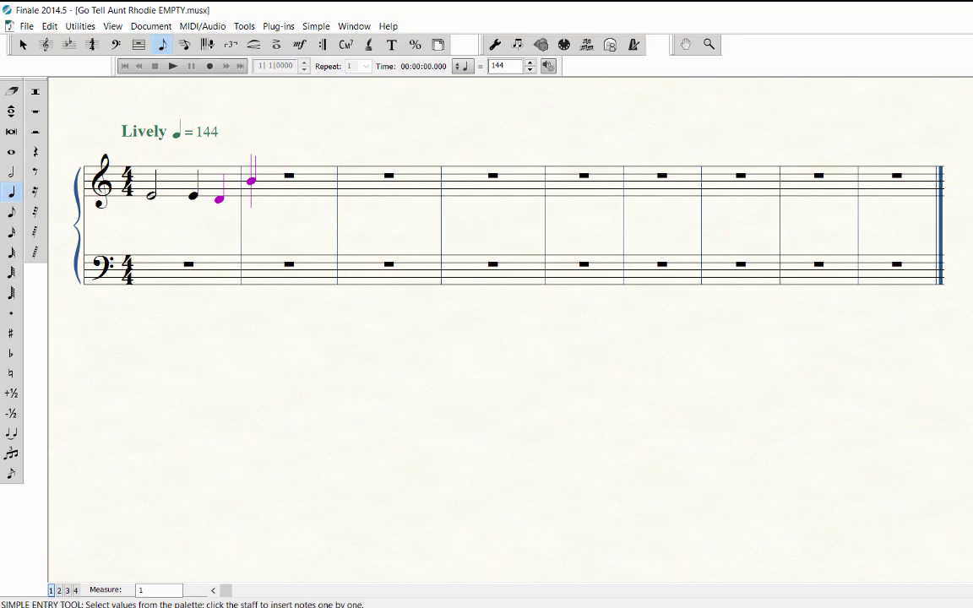
key(6)
key(e)
key(e)
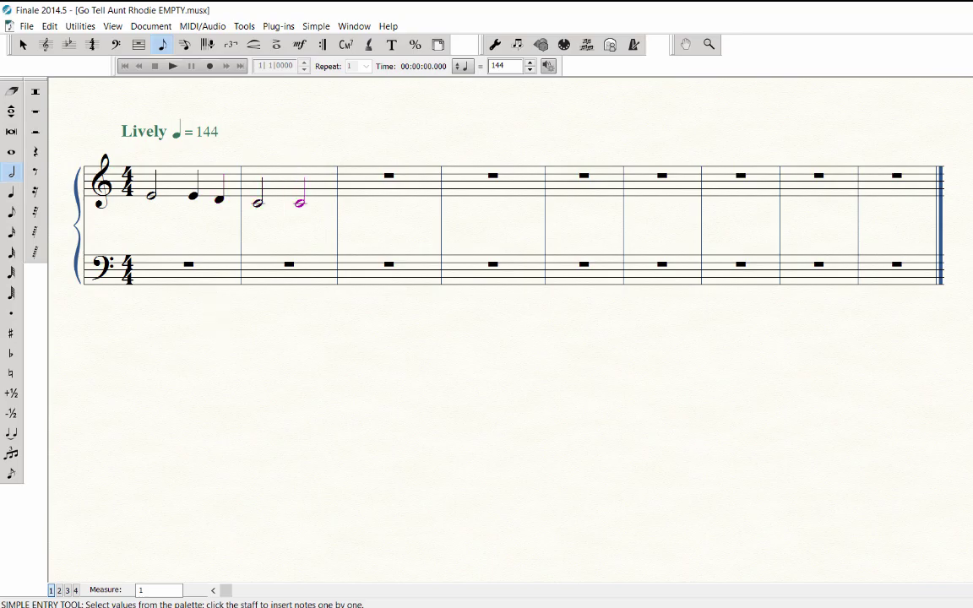
Enter half F, quarters F F, E D, and a closing half note D in measure 4.
key(f)
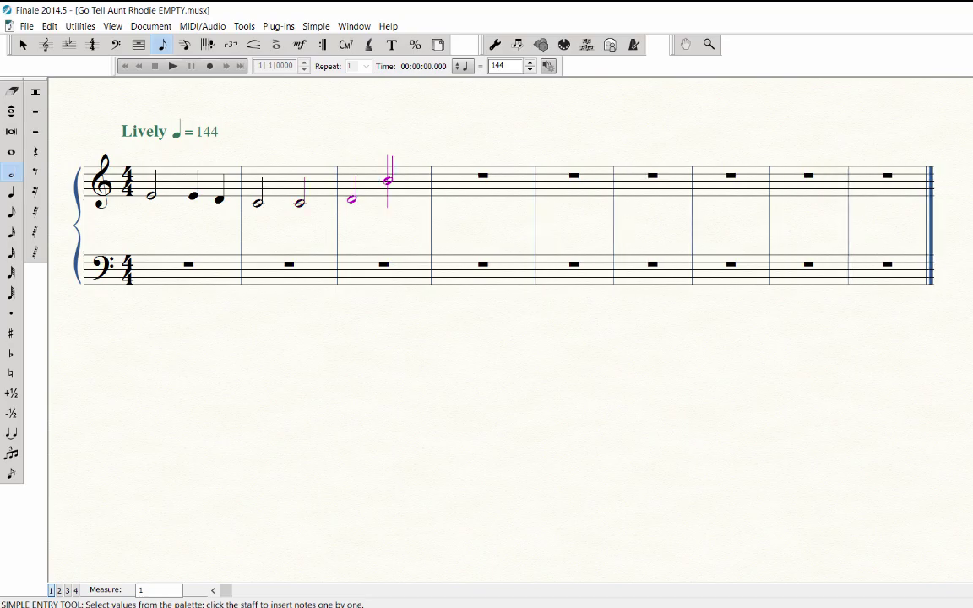
key(5)
key(f)
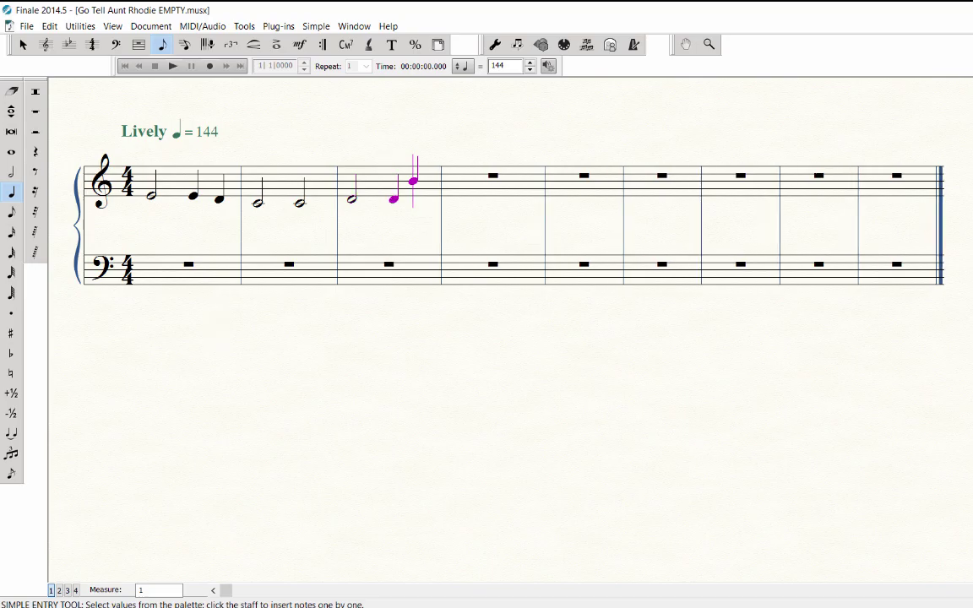
key(f)
key(e)
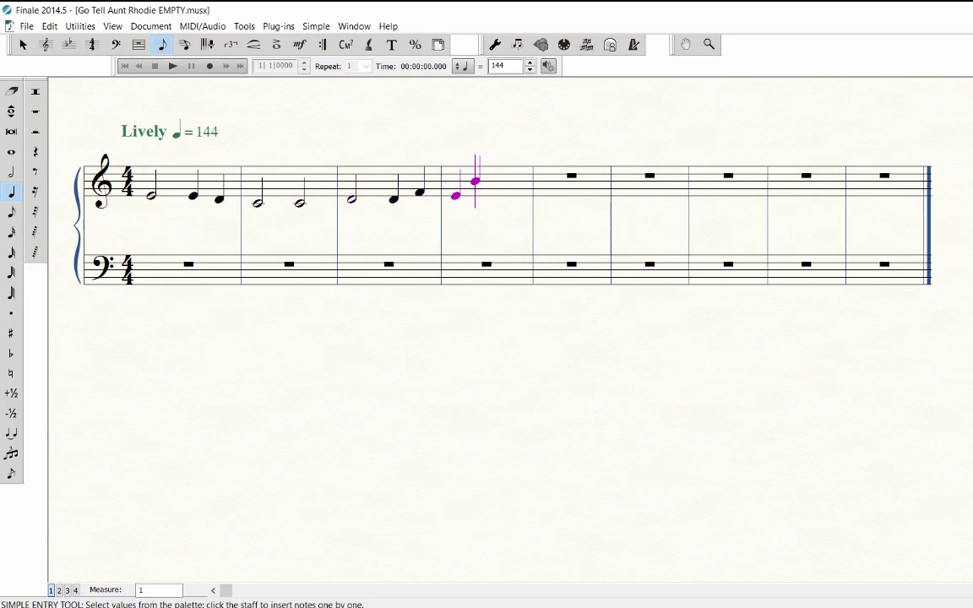
key(d)
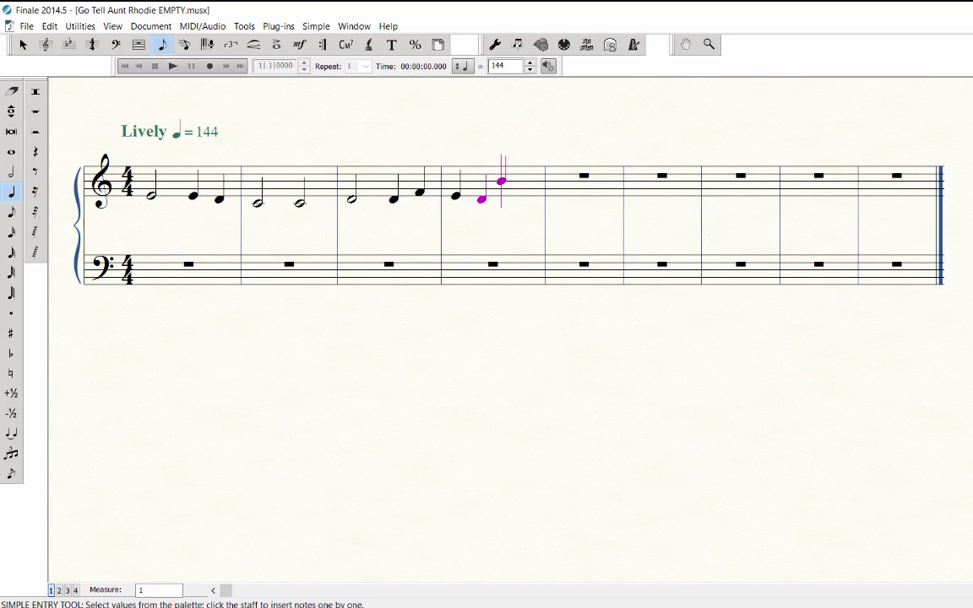
key(6)
key(d)
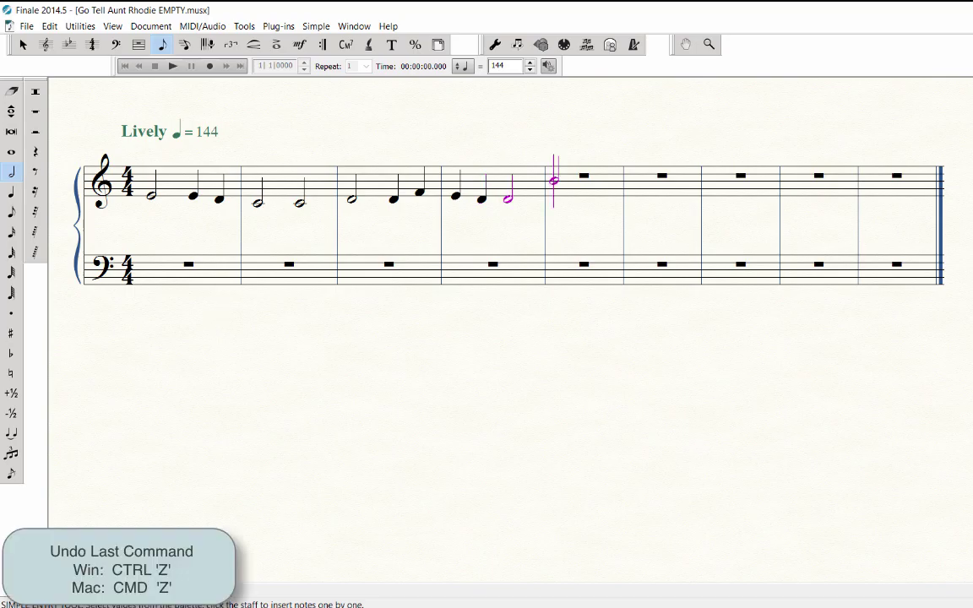
key(ctrl+z)
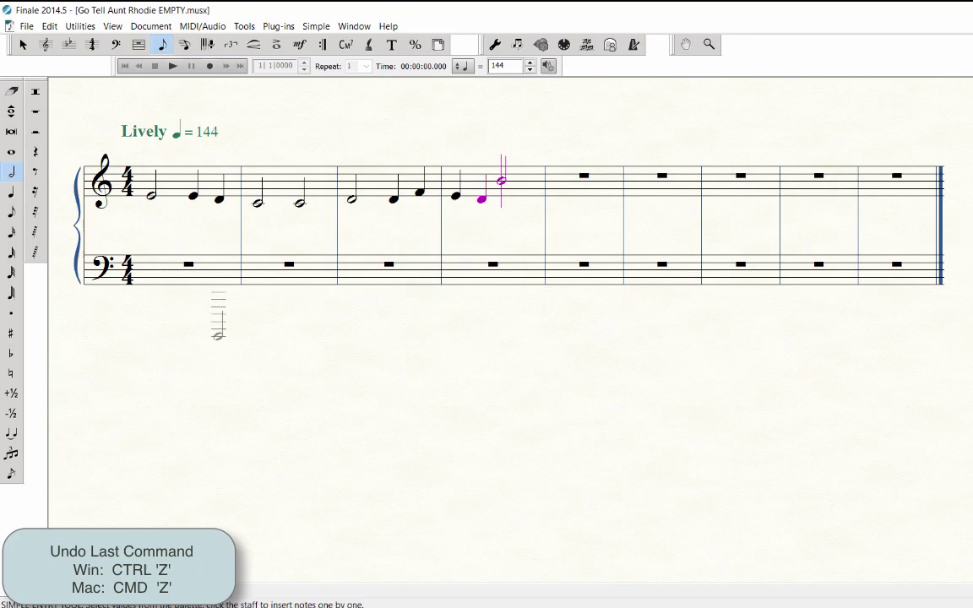
key(ctrl+y)
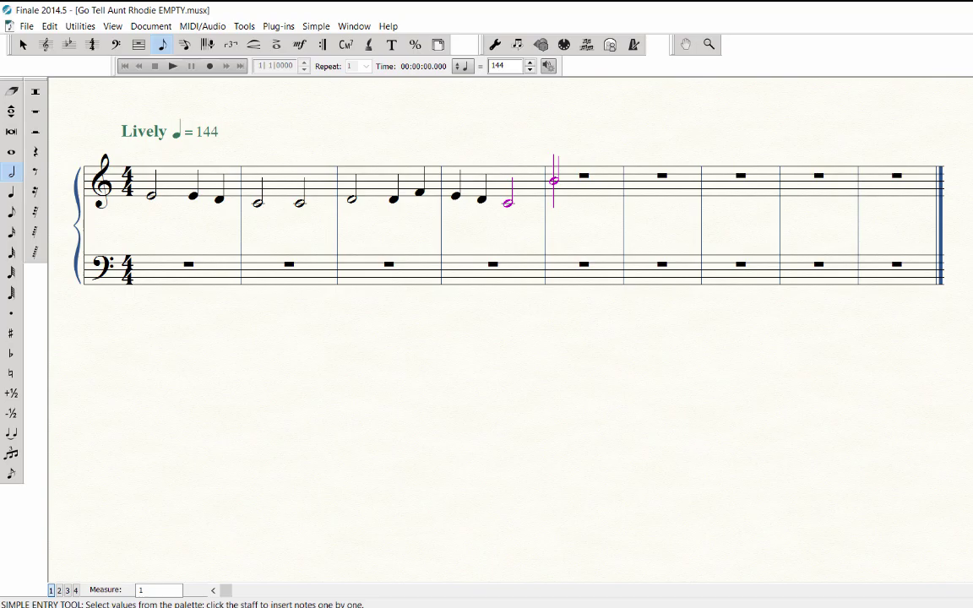
Enter half note G, quarters G and F, then a half note E opening measure 6.
key(g)
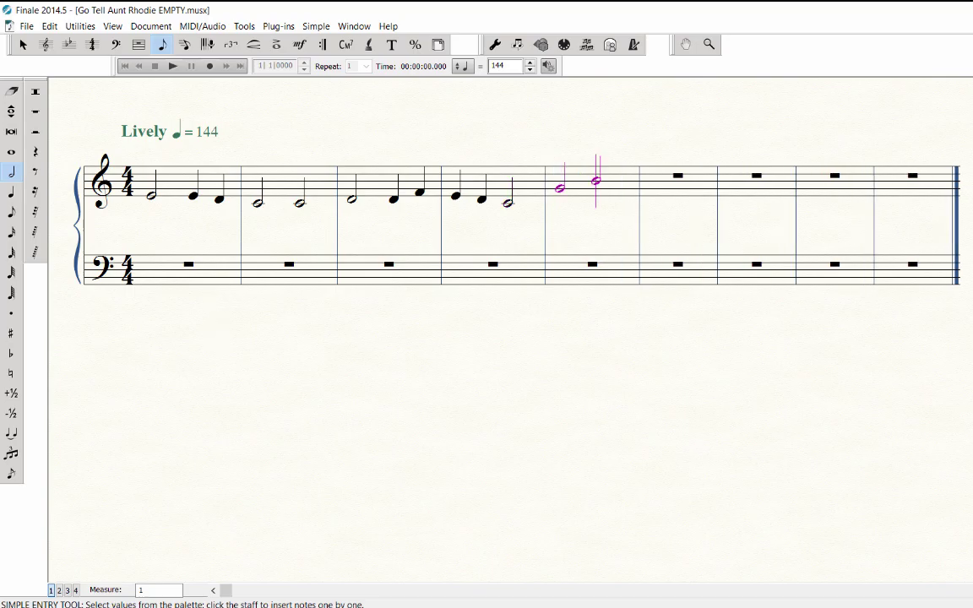
key(5)
key(g)
key(f)
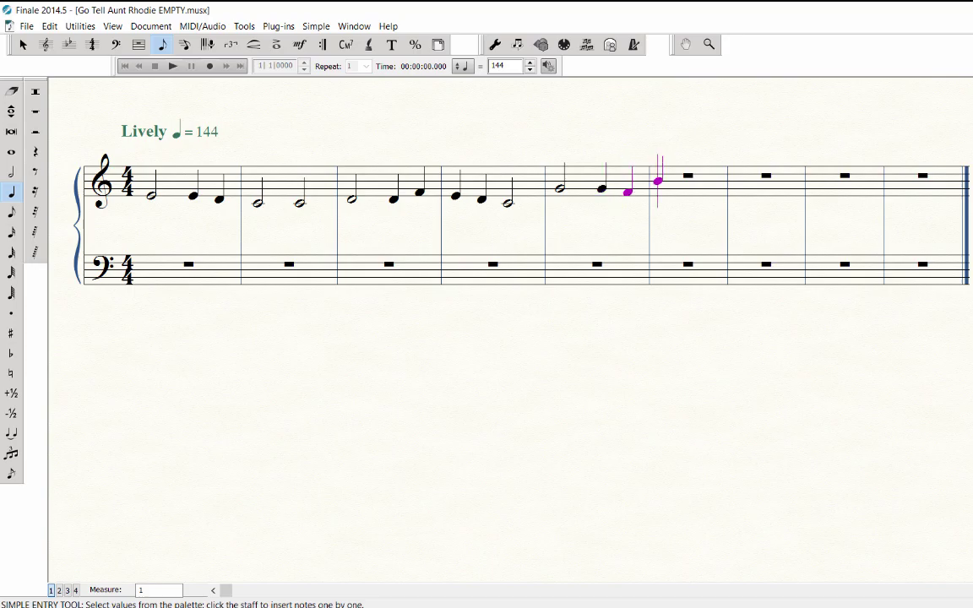
key(6)
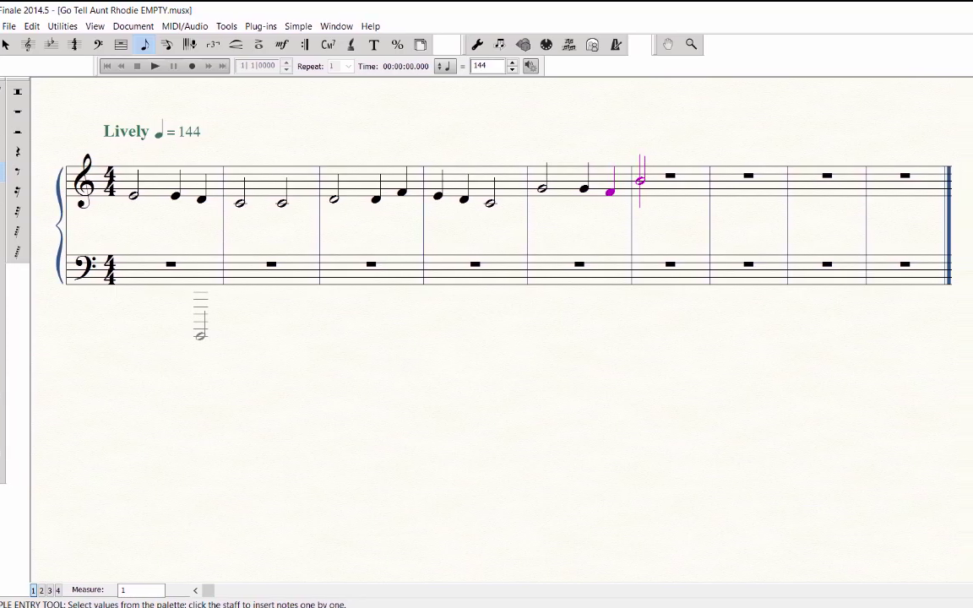
key(e)
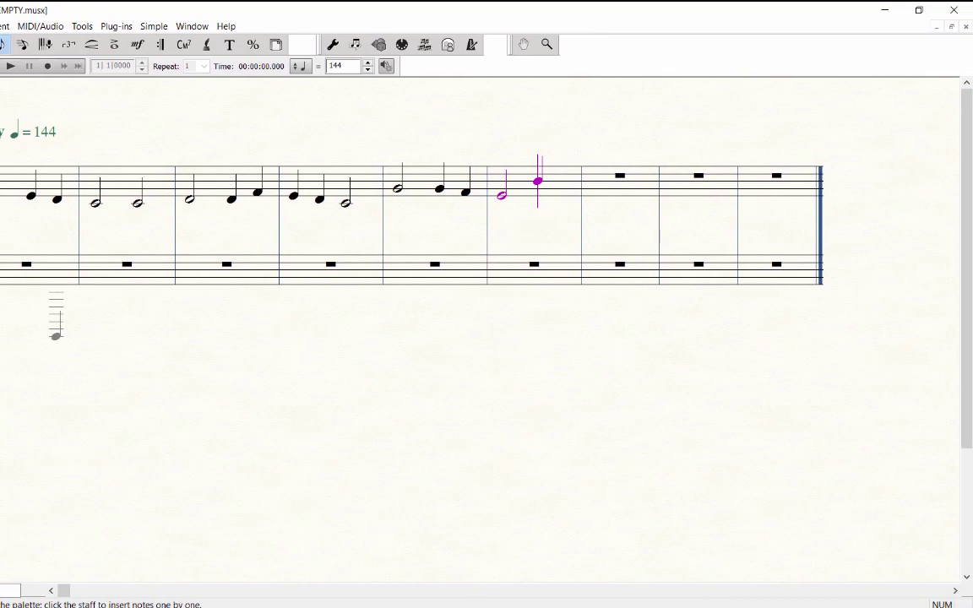
Add a dotted quarter E followed by an eighth note E.
key(e)
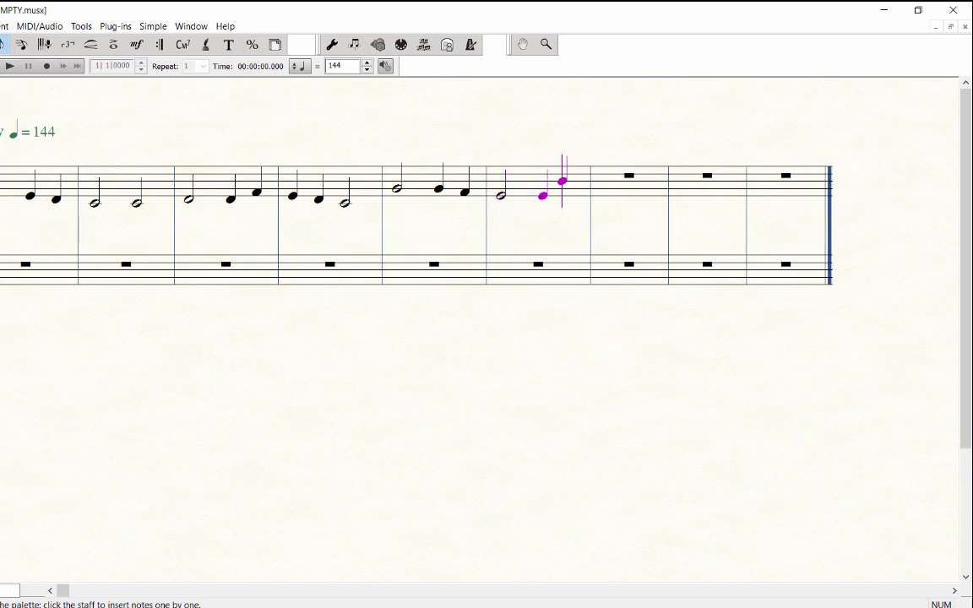
key(period)
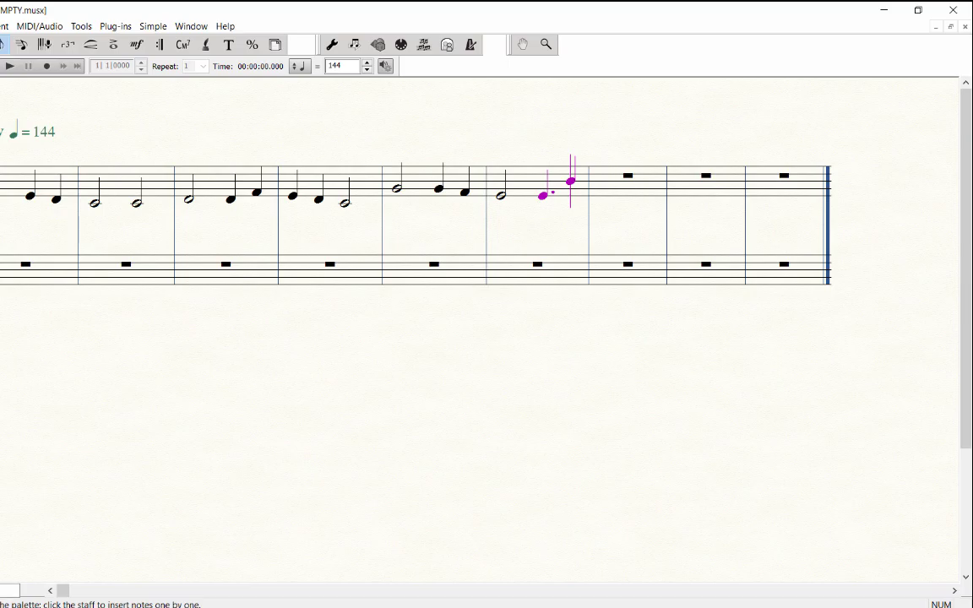
key(4)
key(e)
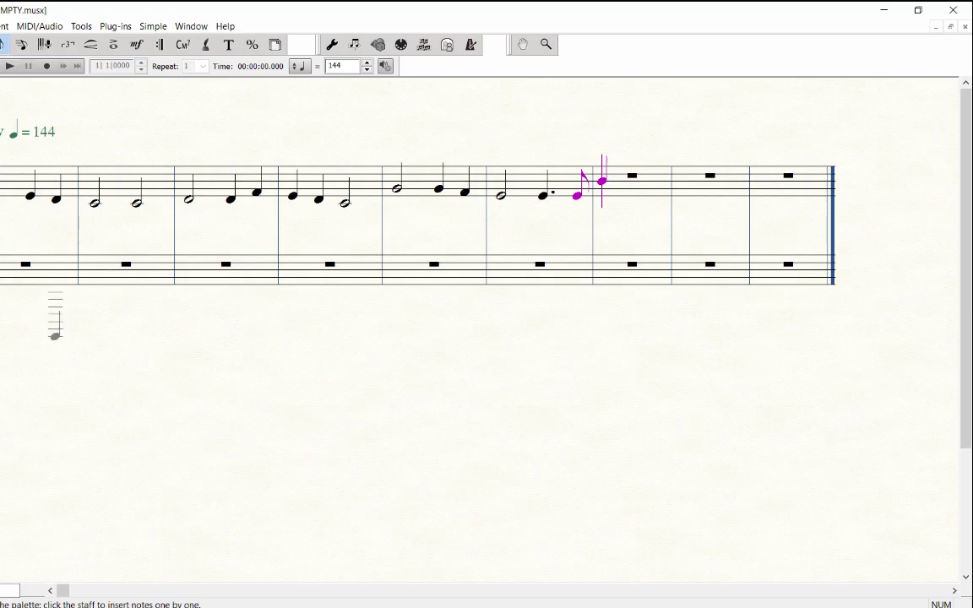
Enter eighths D, C, D, E with the E tied onward, then a dotted half note.
key(d)
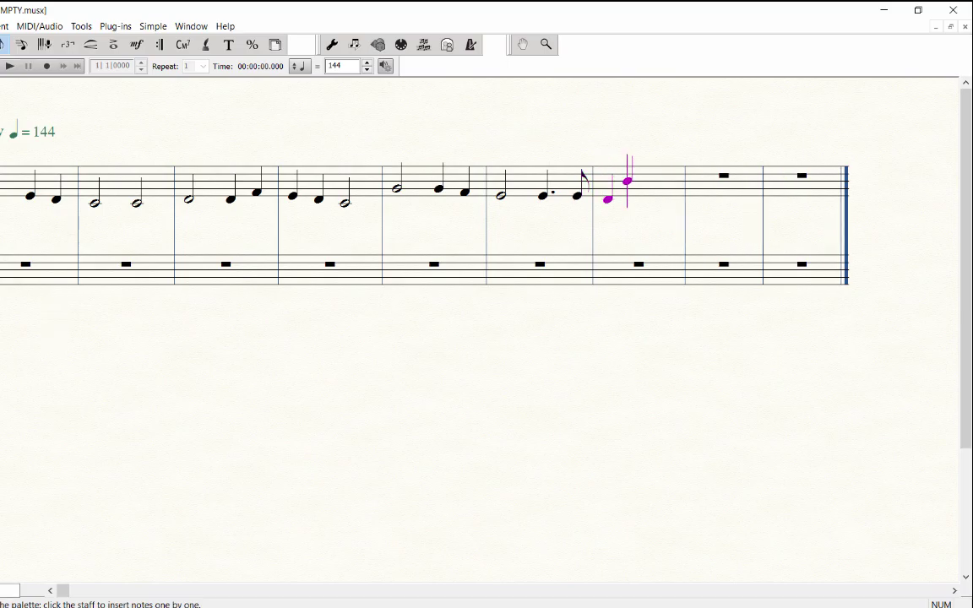
key(c)
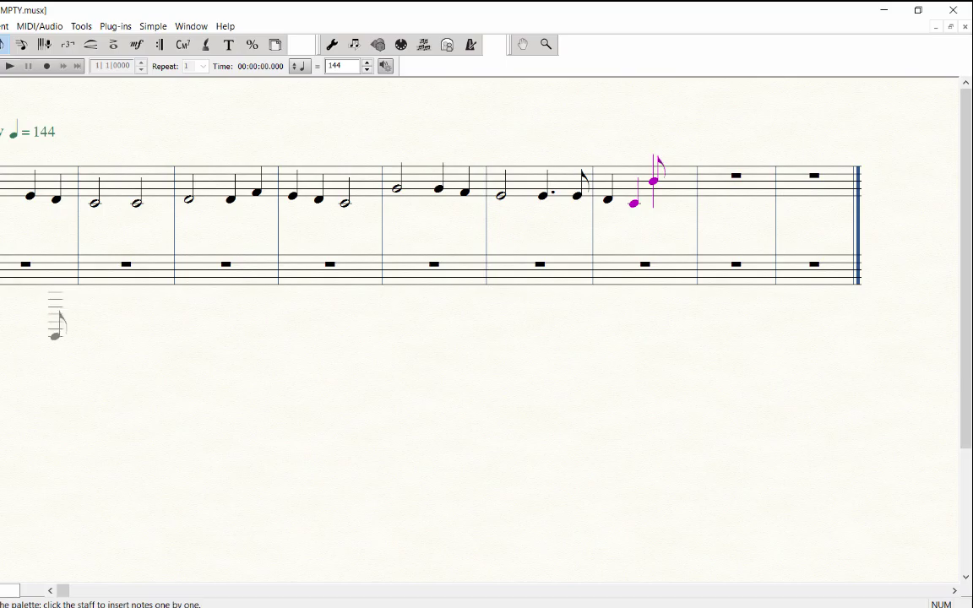
key(d)
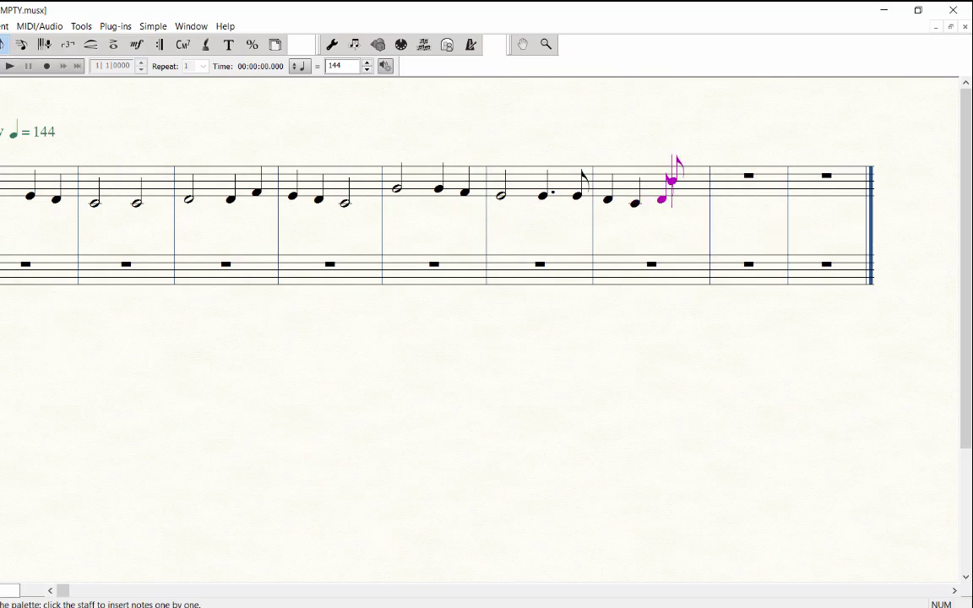
key(e)
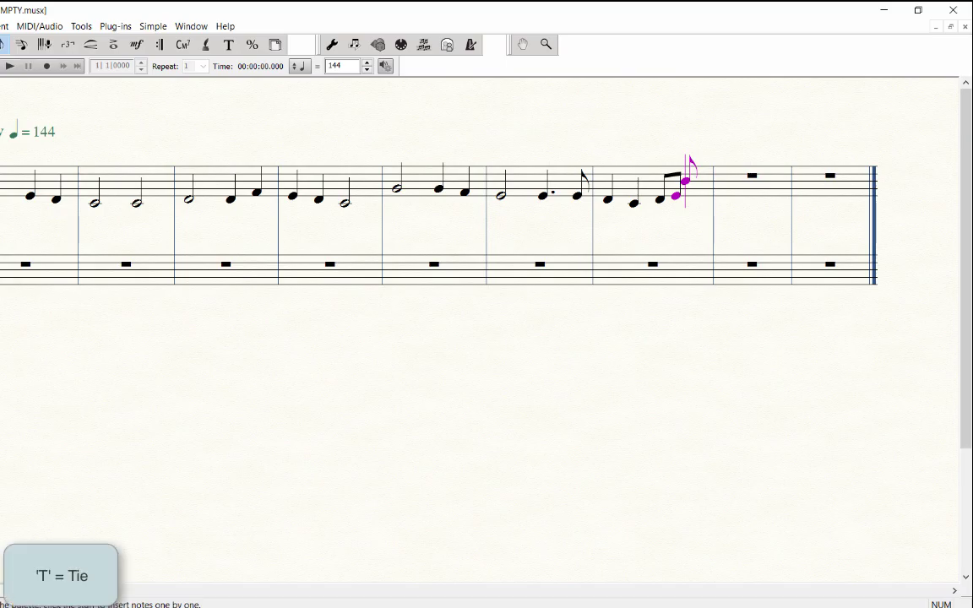
key(t)
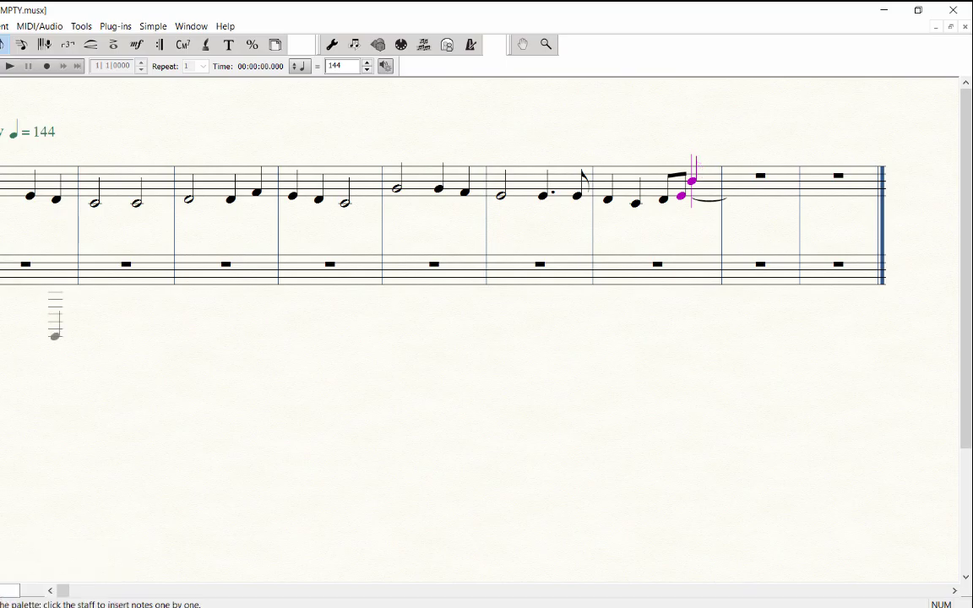
key(Return)
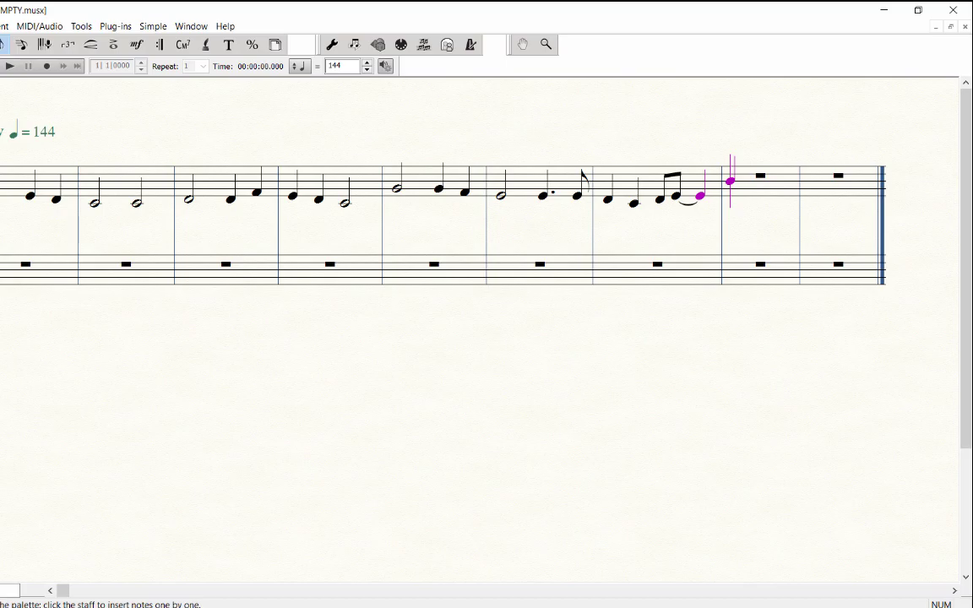
key(6)
key(6)
key(period)
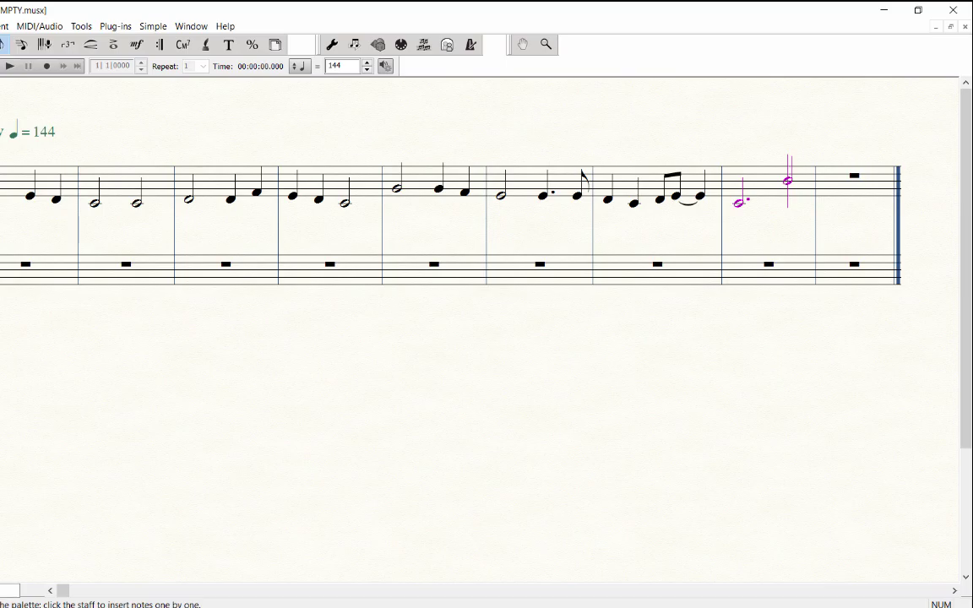
Add a quarter rest after the dotted half and a closing whole note C.
key(5)
key(r)
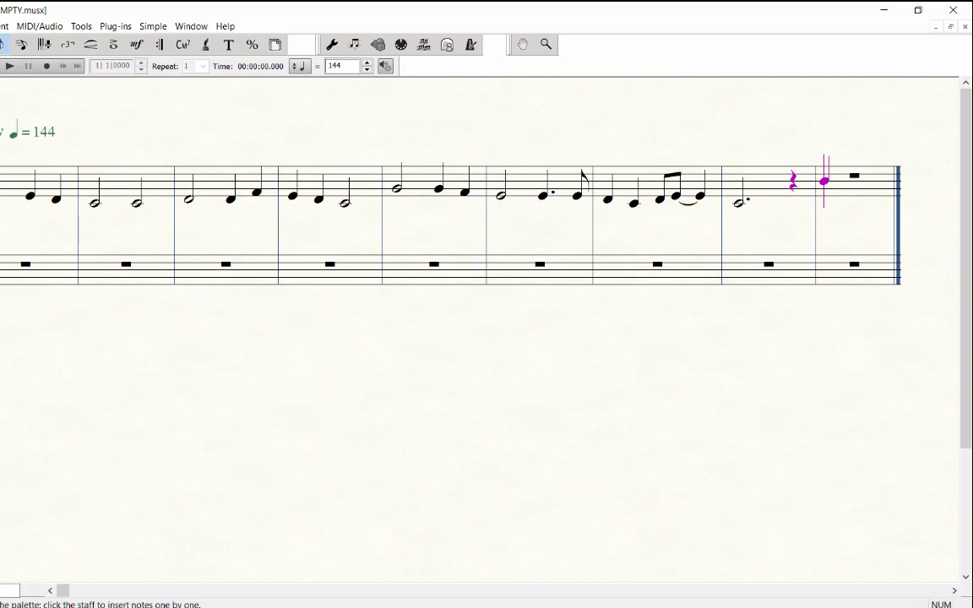
key(7)
key(c)
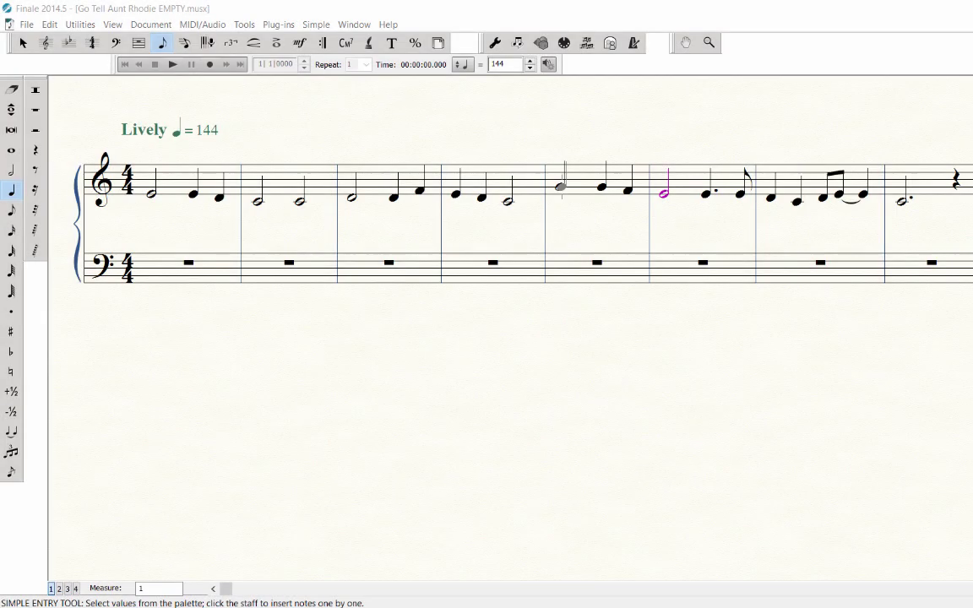
key(ctrl+Left)
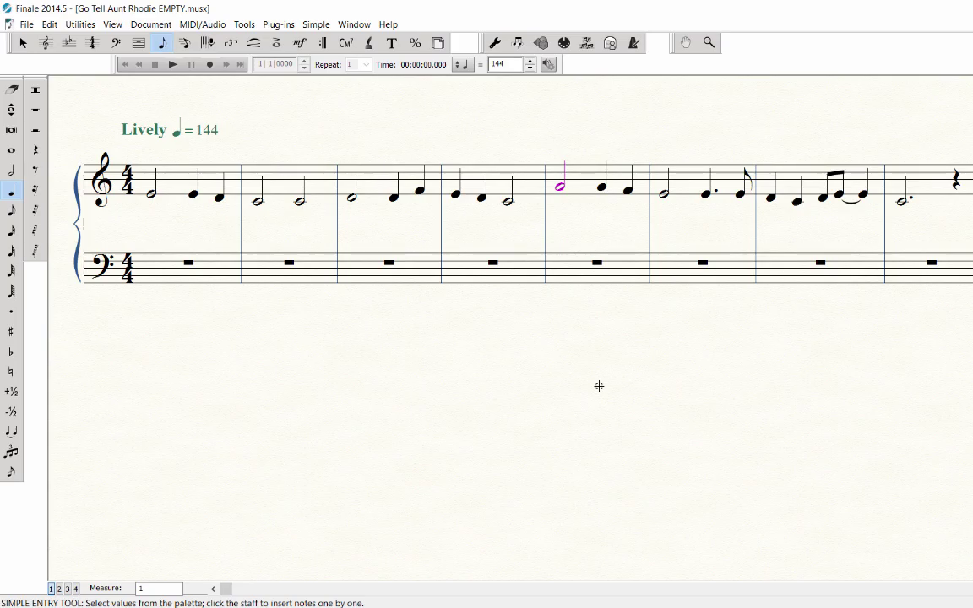
key(Left)
key(Left)
key(Left)
key(Left)
key(Left)
key(Left)
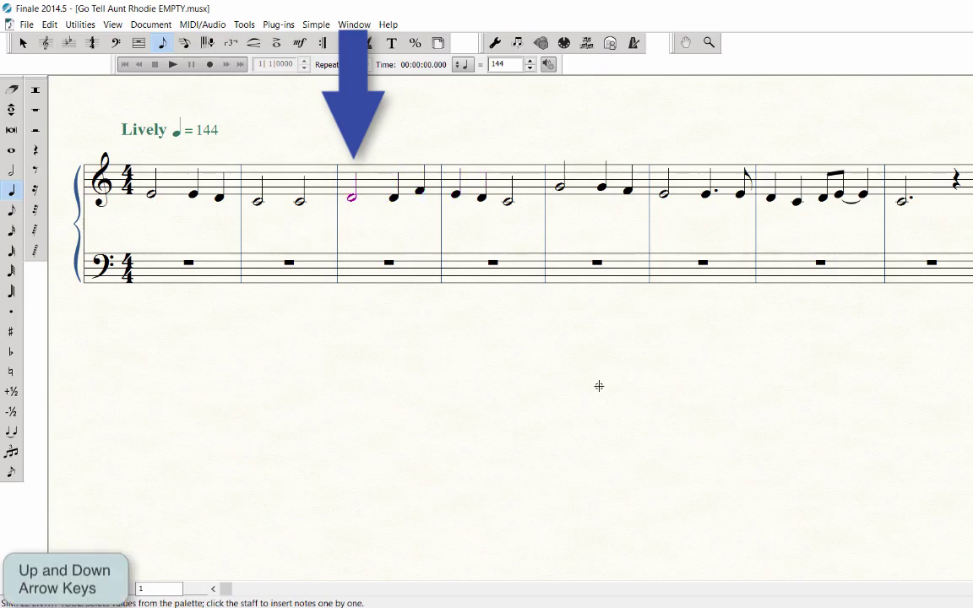
key(Up)
key(Down)
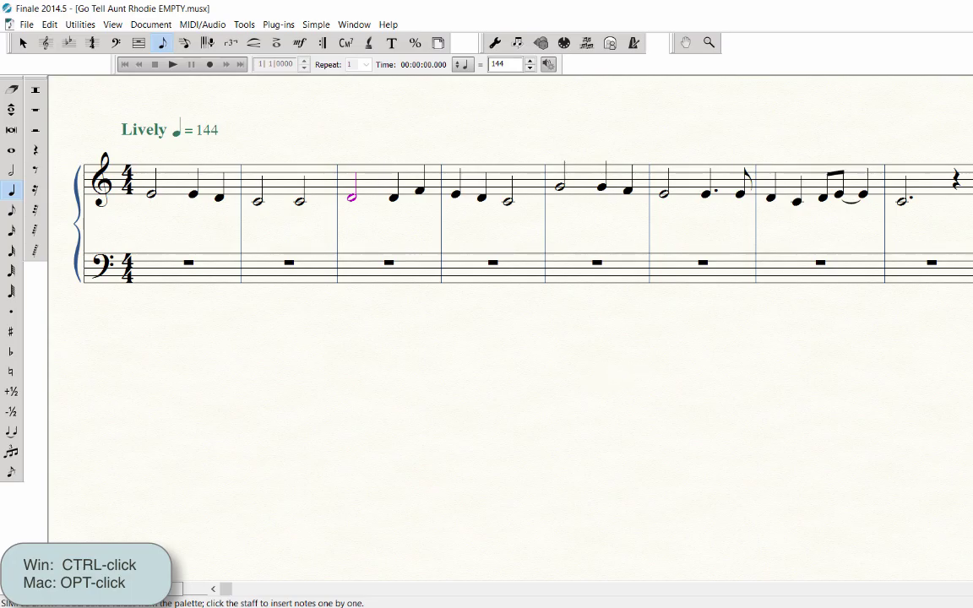
ctrl+click(456, 195)
ctrl+click(560, 187)
ctrl+click(393, 198)
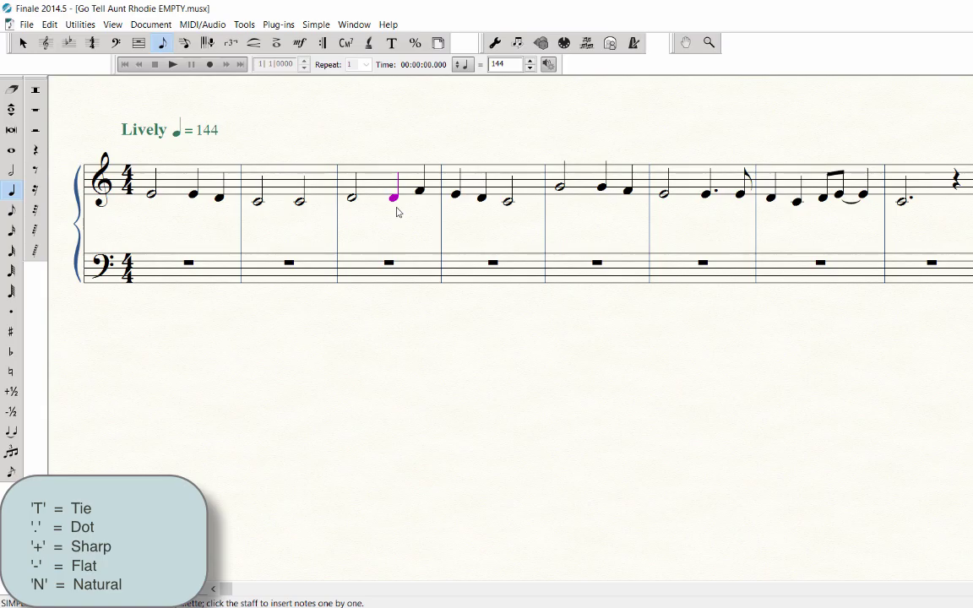
Give the middle quarter note of measure 3 a flat instead of a sharp.
key(plus)
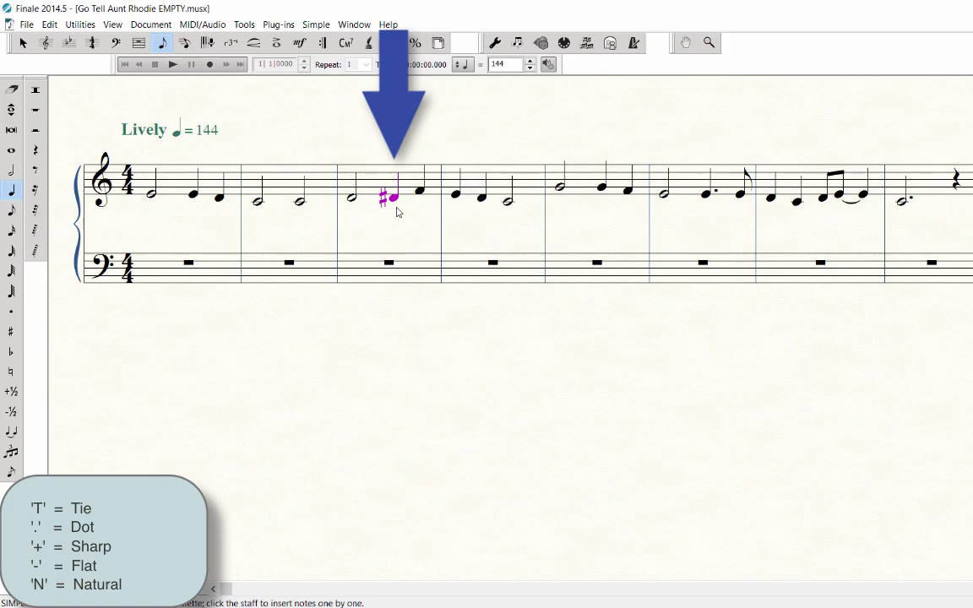
key(minus)
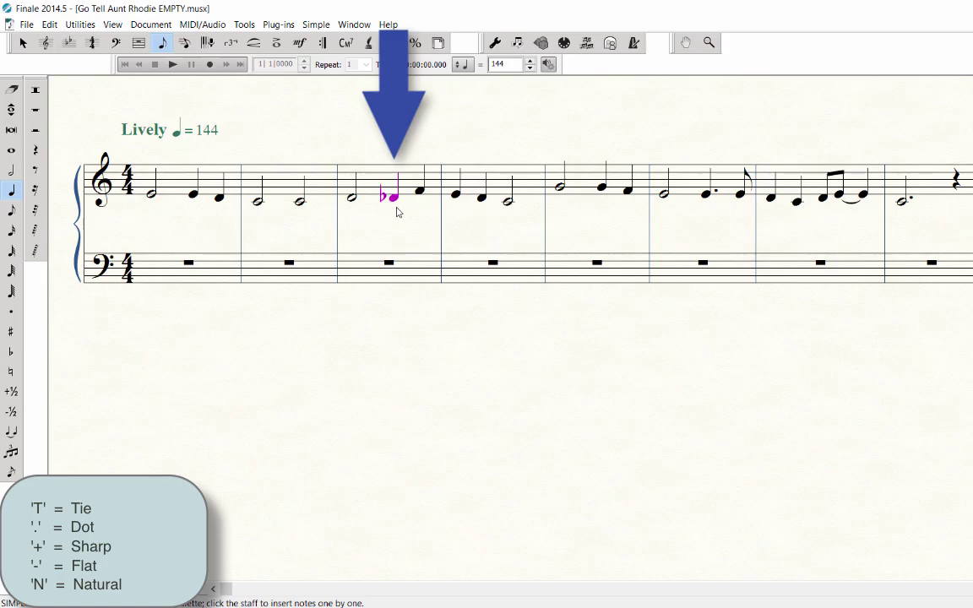